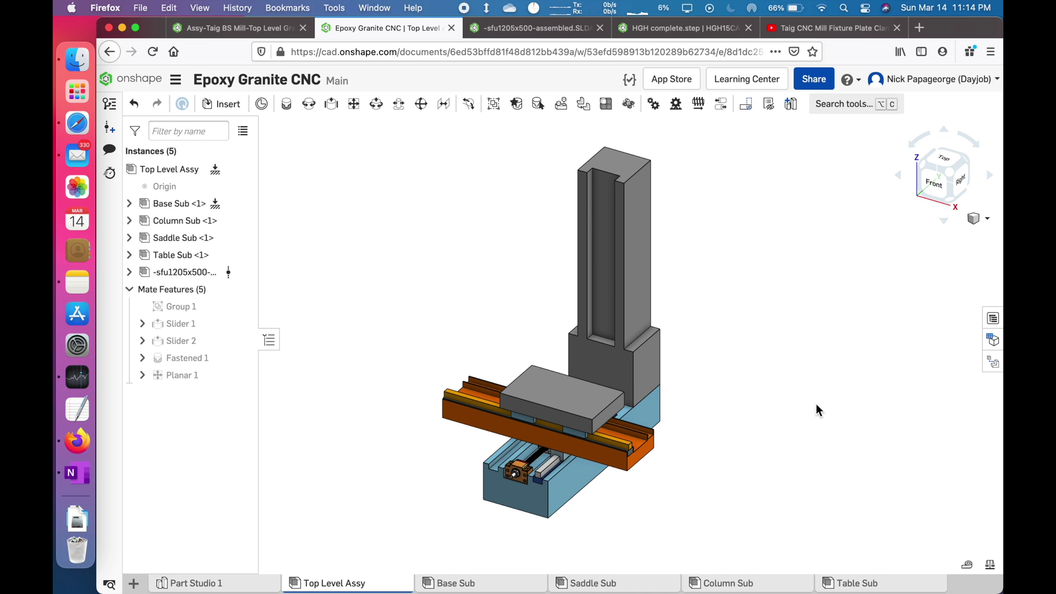
Step: Examine the Epoxy Granite CNC top-level assembly from several angles, covering the base, saddle, table and column
right_drag(763, 361, 655, 359)
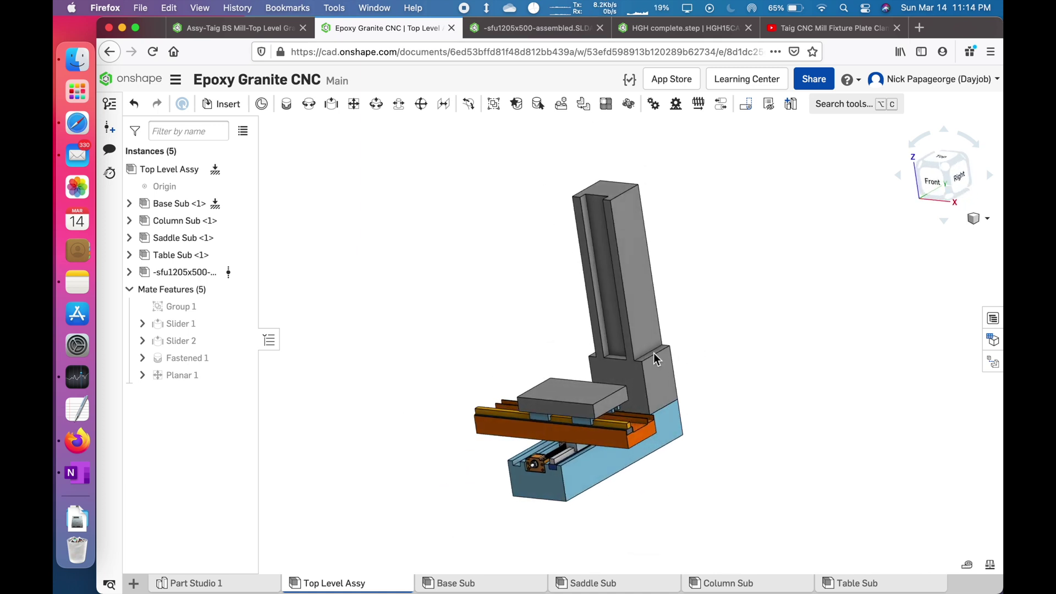
right_drag(598, 424, 615, 471)
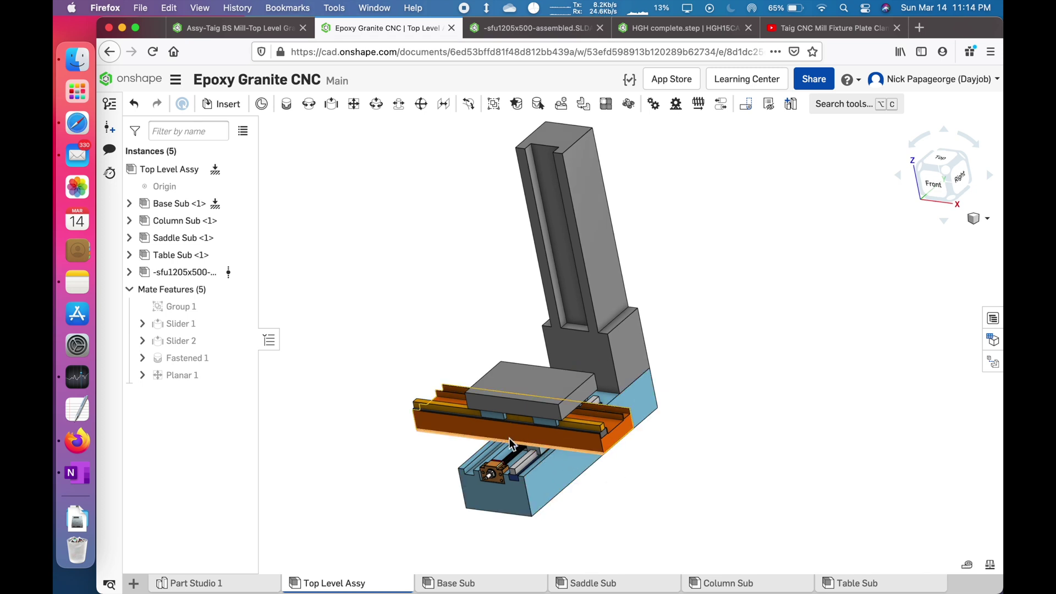
scroll(509, 438, up, 3)
right_drag(510, 438, 524, 439)
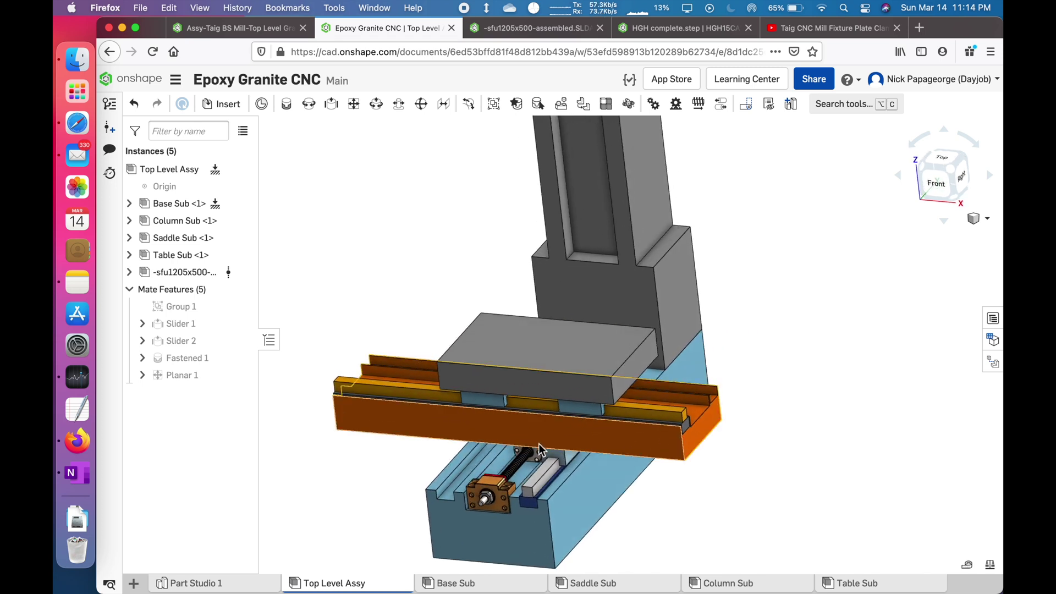
scroll(540, 451, down, 3)
scroll(512, 497, up, 3)
scroll(511, 497, down, 4)
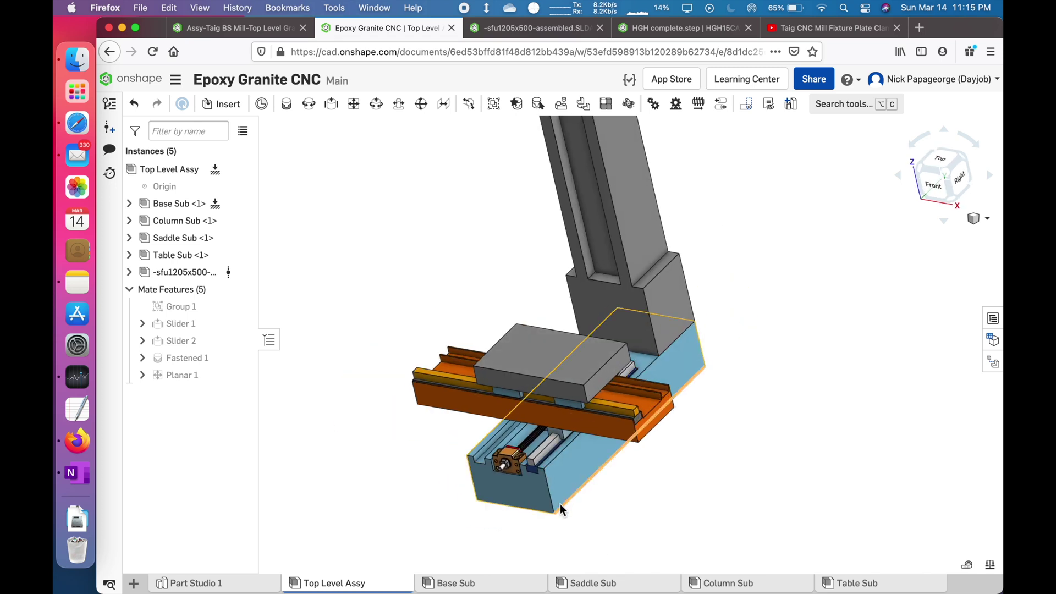
right_drag(560, 496, 552, 494)
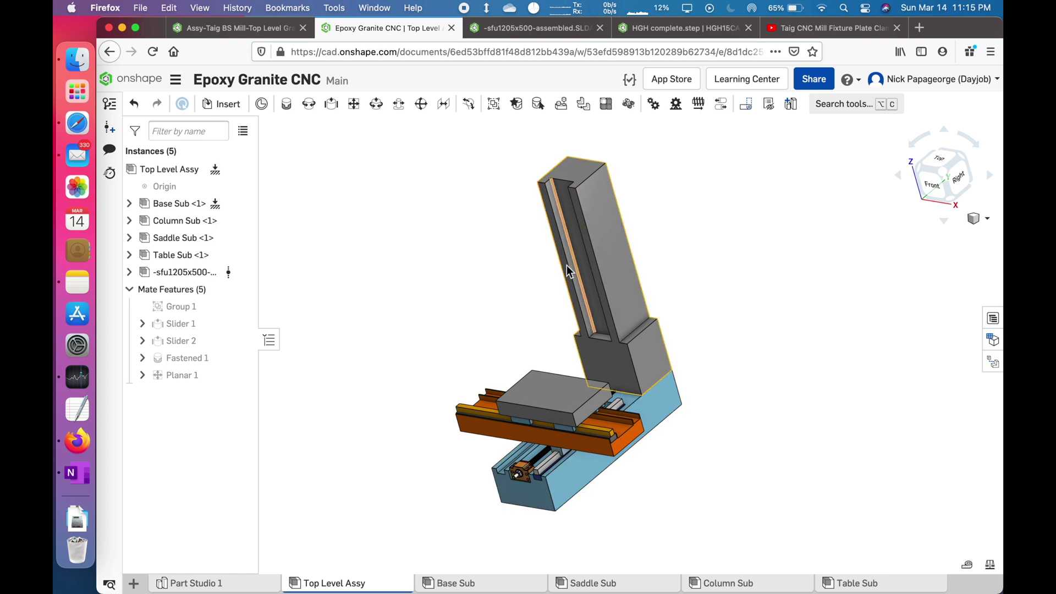
right_drag(546, 305, 523, 310)
scroll(649, 391, up, 3)
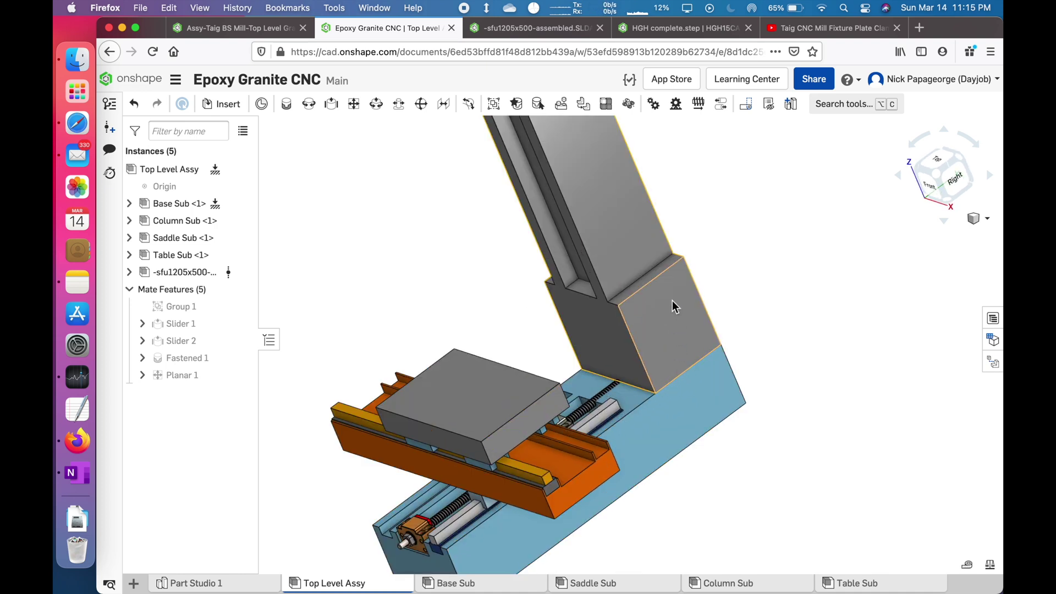
scroll(684, 404, down, 3)
mouse_move(605, 381)
right_down()
mouse_move(632, 370)
mouse_move(622, 370)
right_up()
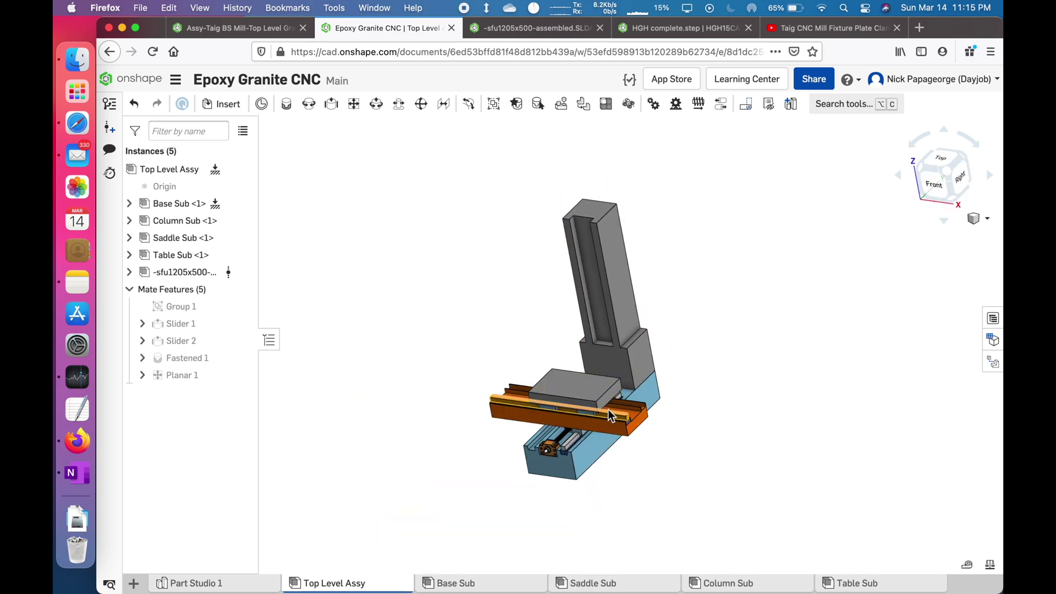
Step: Open the Assy-Taig BS Mill document and examine the complete mill from the front and right sides
click(249, 28)
scroll(688, 393, down, 3)
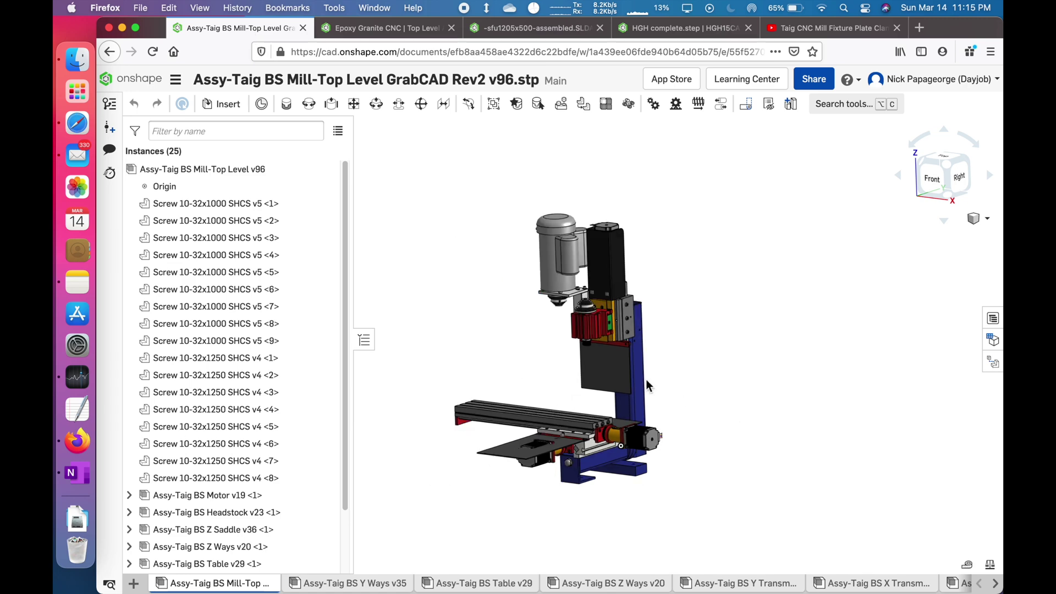
scroll(518, 325, up, 3)
mouse_move(518, 326)
right_down()
mouse_move(501, 331)
mouse_move(524, 335)
right_up()
scroll(648, 444, up, 2)
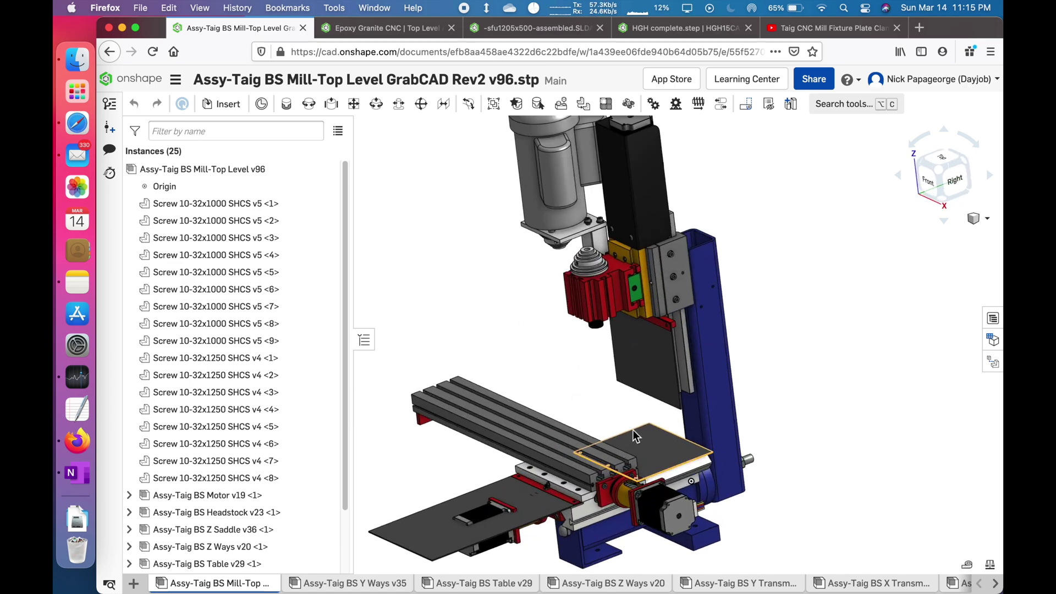
right_drag(632, 431, 644, 430)
scroll(645, 431, down, 1)
Step: Return to the Epoxy Granite CNC document and examine the column and table proportions for comparison
click(386, 29)
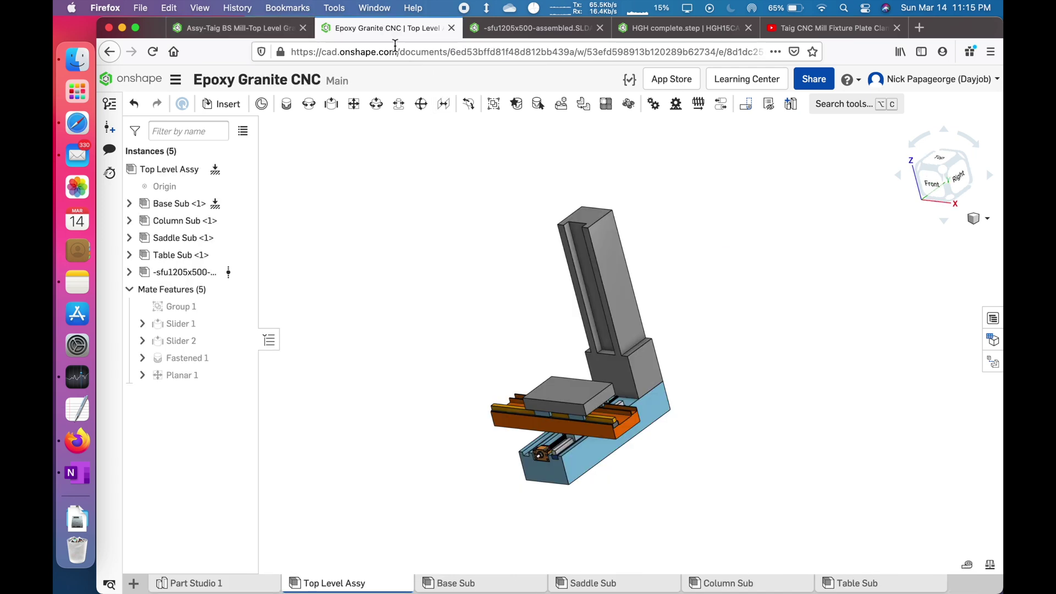
right_drag(567, 352, 544, 321)
scroll(576, 348, up, 2)
scroll(548, 308, up, 3)
scroll(546, 326, down, 1)
scroll(546, 326, down, 1)
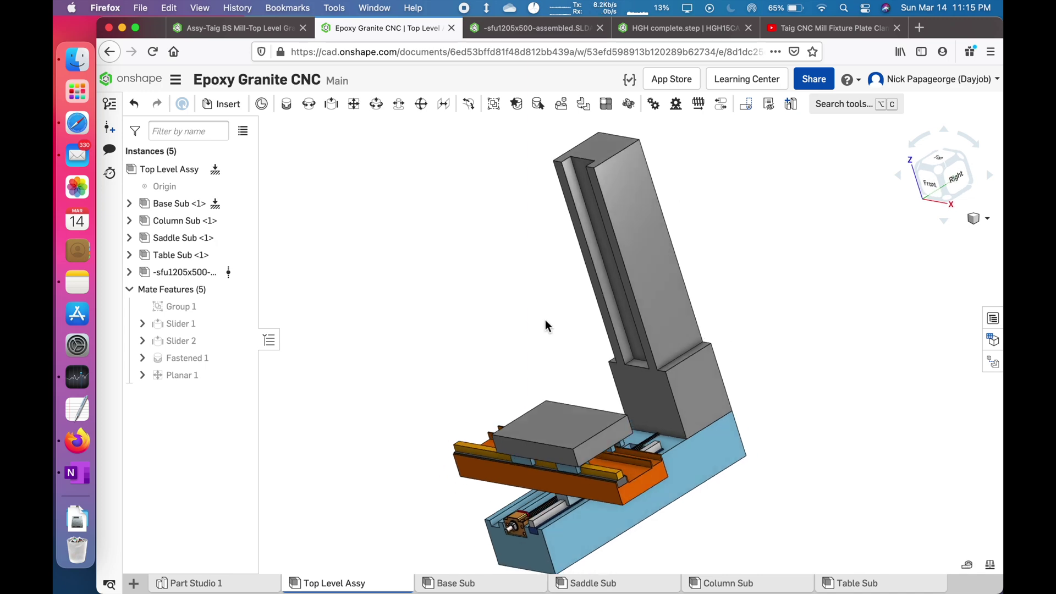
right_drag(558, 341, 564, 337)
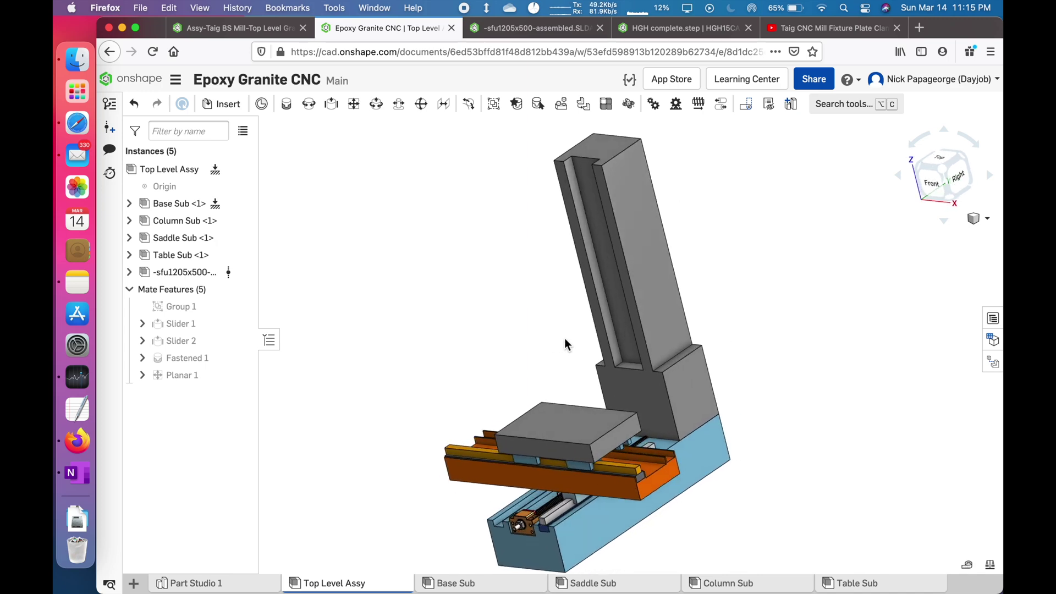
Step: Inspect the Taig mill's table, ways and column from above and from the side in its own document
key(ctrl+shift+Tab)
right_drag(511, 301, 561, 385)
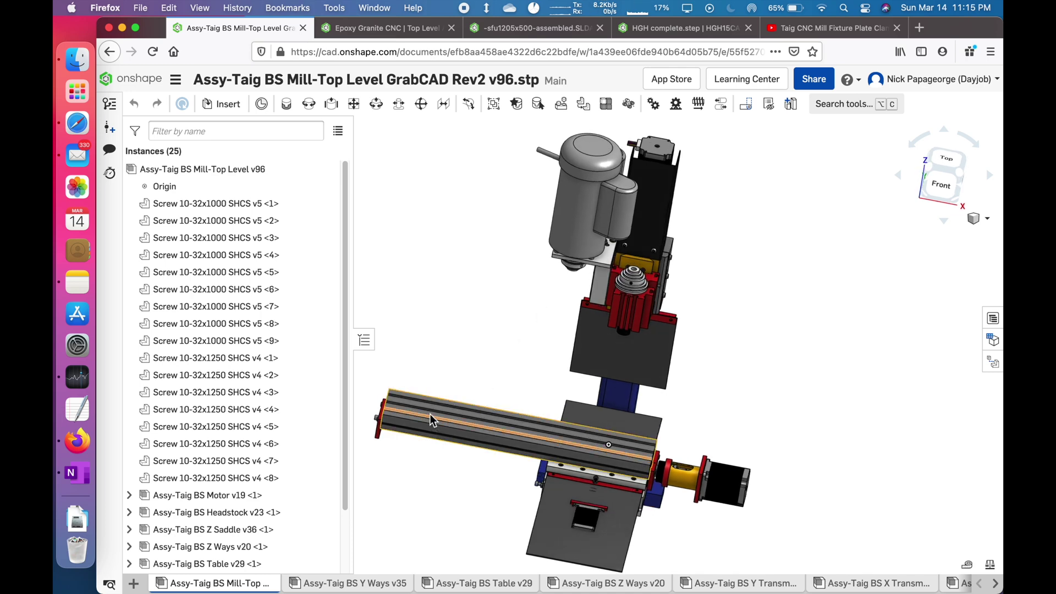
right_drag(575, 452, 516, 435)
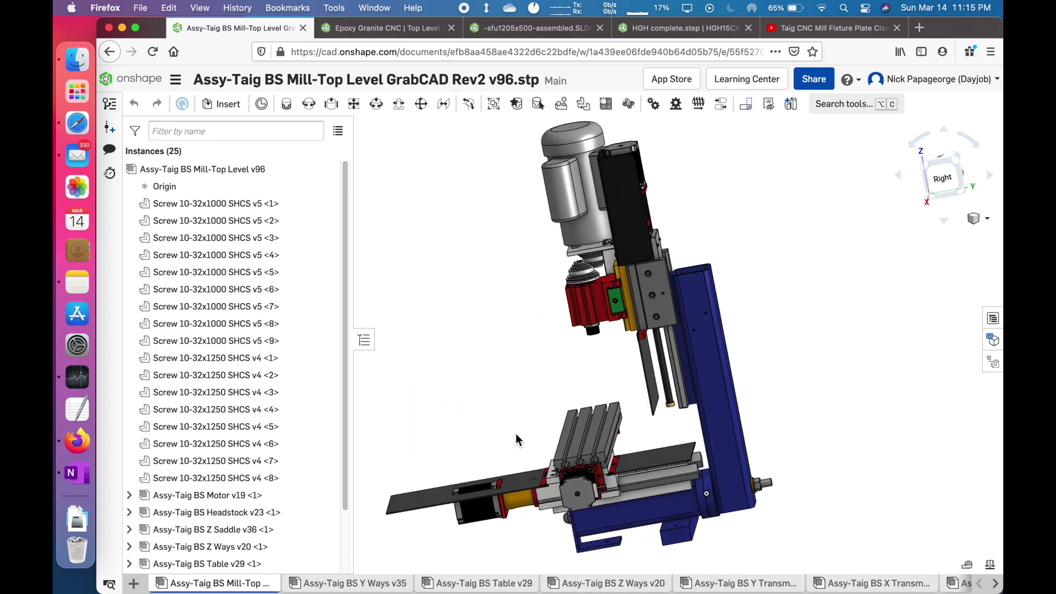
right_drag(610, 379, 662, 371)
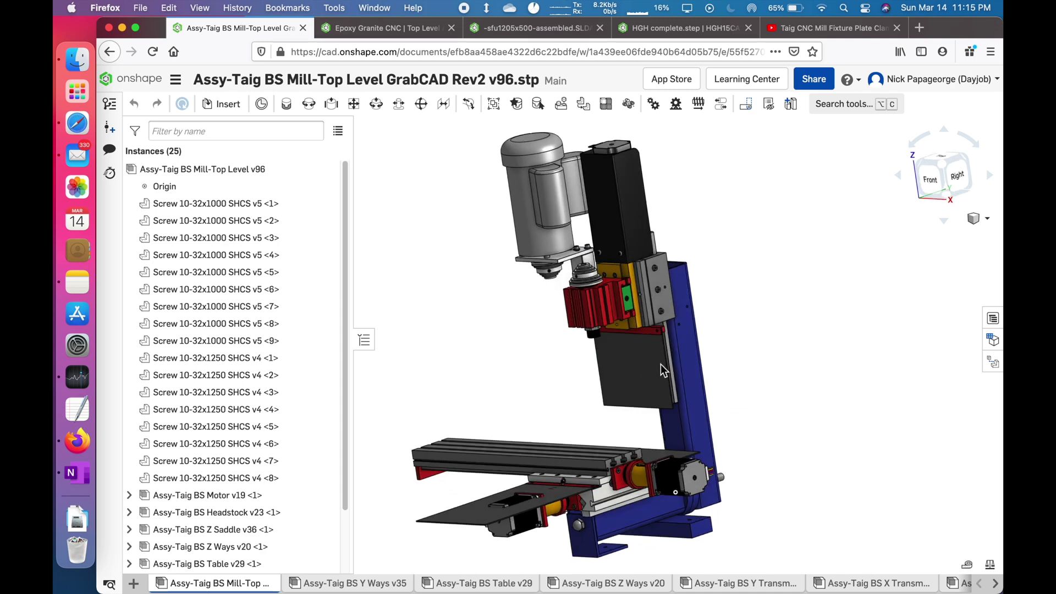
Step: Go back to the Epoxy Granite CNC assembly and inspect the table, saddle and base from the side and front
click(415, 34)
right_drag(570, 293, 588, 294)
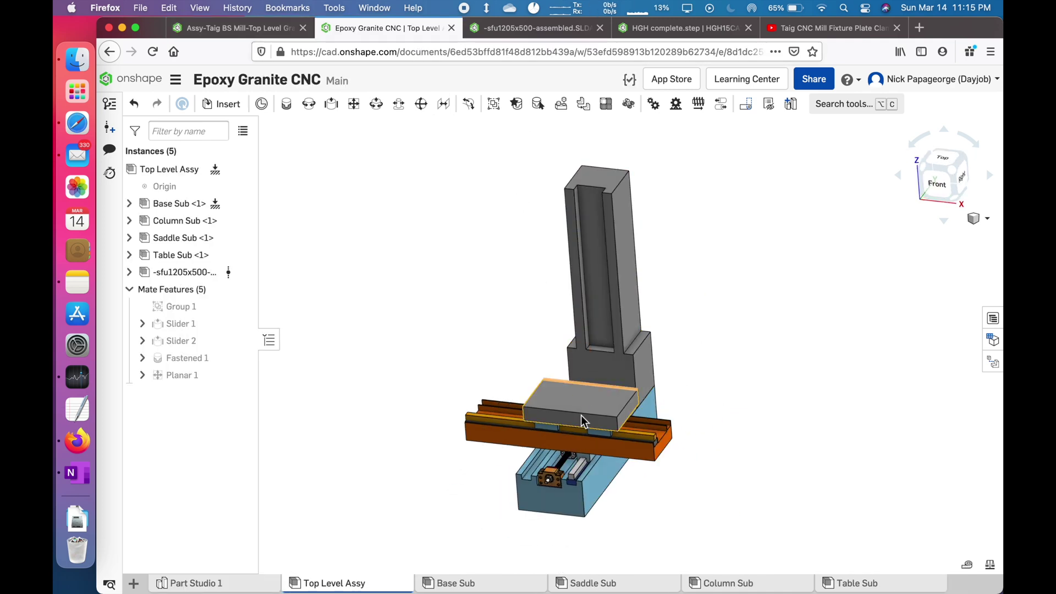
right_drag(581, 421, 532, 428)
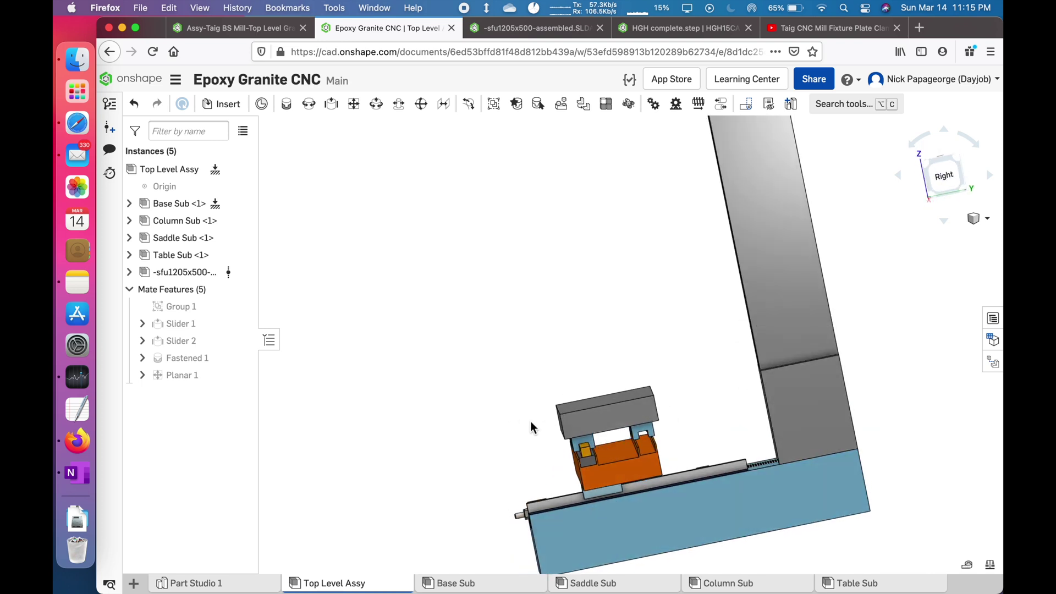
mouse_move(596, 460)
right_down()
mouse_move(626, 421)
mouse_move(647, 424)
mouse_move(578, 448)
mouse_move(602, 447)
right_up()
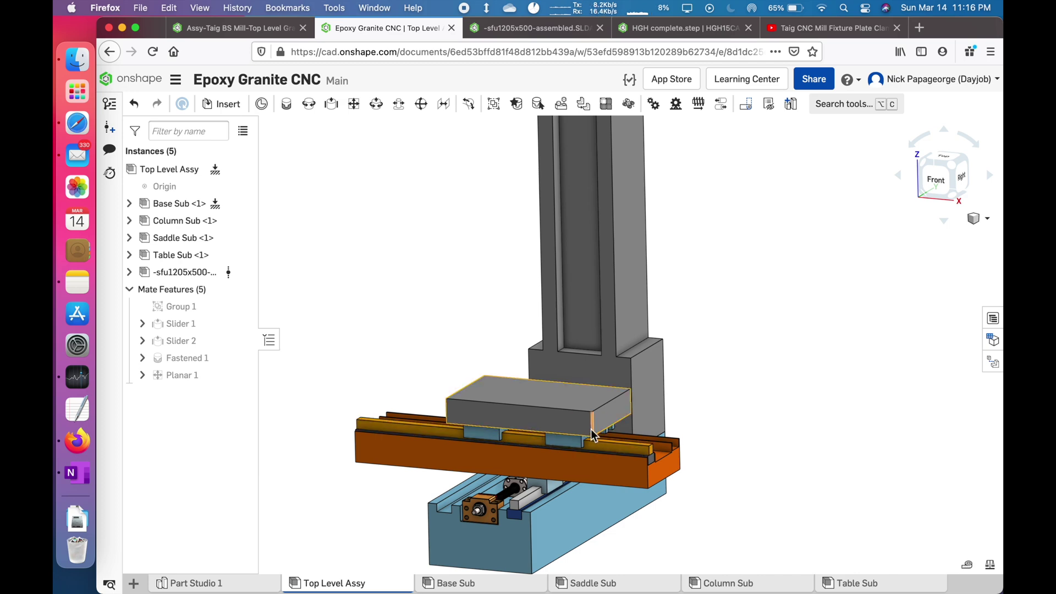
scroll(590, 429, down, 3)
right_drag(575, 431, 563, 434)
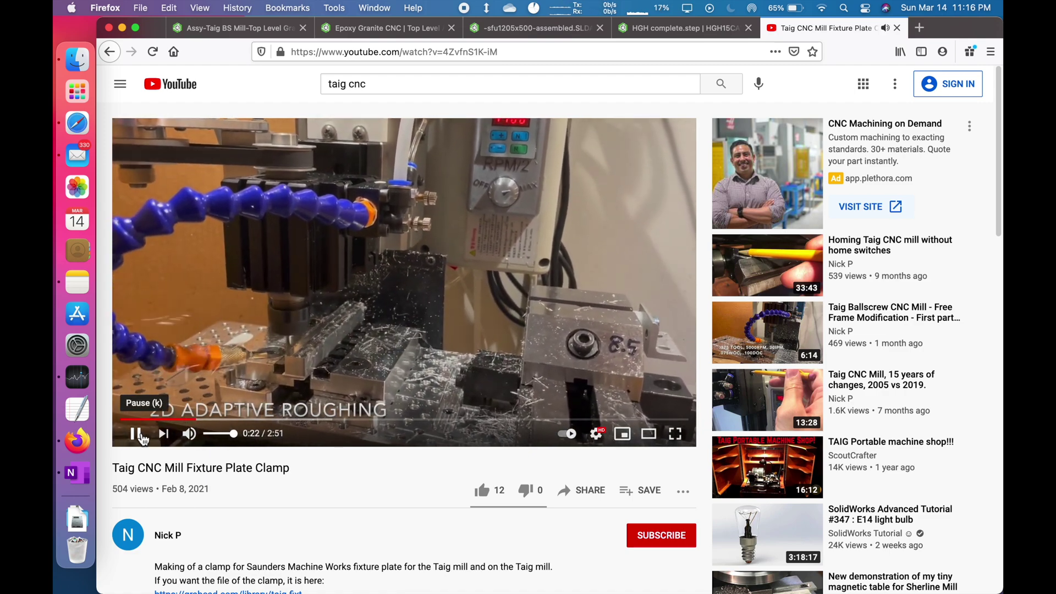
Step: Pause the Taig CNC Mill Fixture Plate Clamp video on YouTube and return to the Epoxy Granite CNC assembly
click(140, 437)
key(super+2)
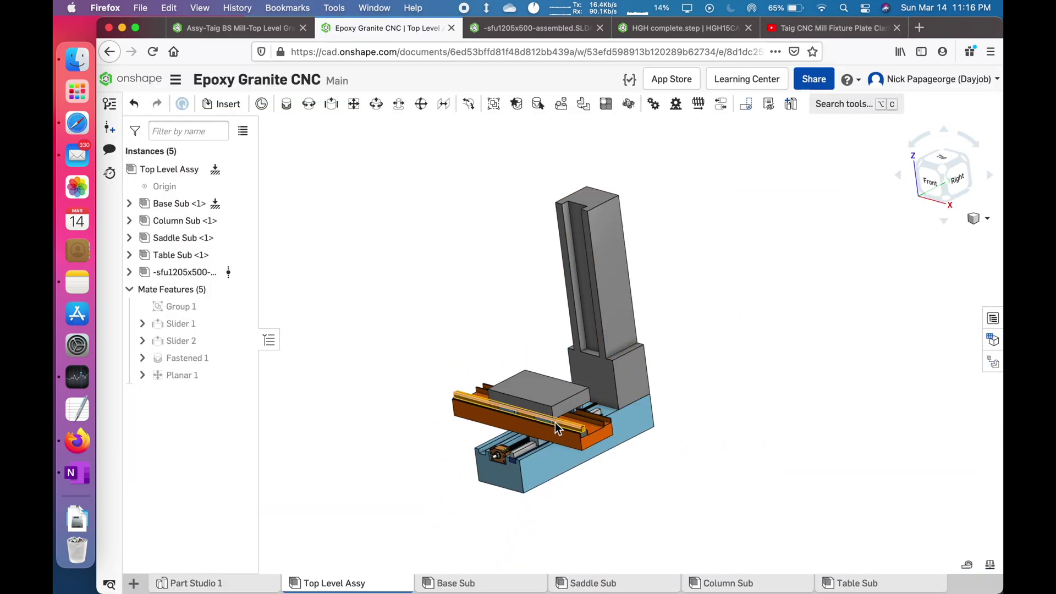
Step: Slide the saddle along the base rails and the table along the saddle rails, viewing the linear bearing blocks close up
scroll(568, 448, up, 6)
mouse_move(555, 423)
right_down()
mouse_move(568, 448)
mouse_move(581, 446)
mouse_move(558, 445)
right_up()
drag(595, 440, 635, 434)
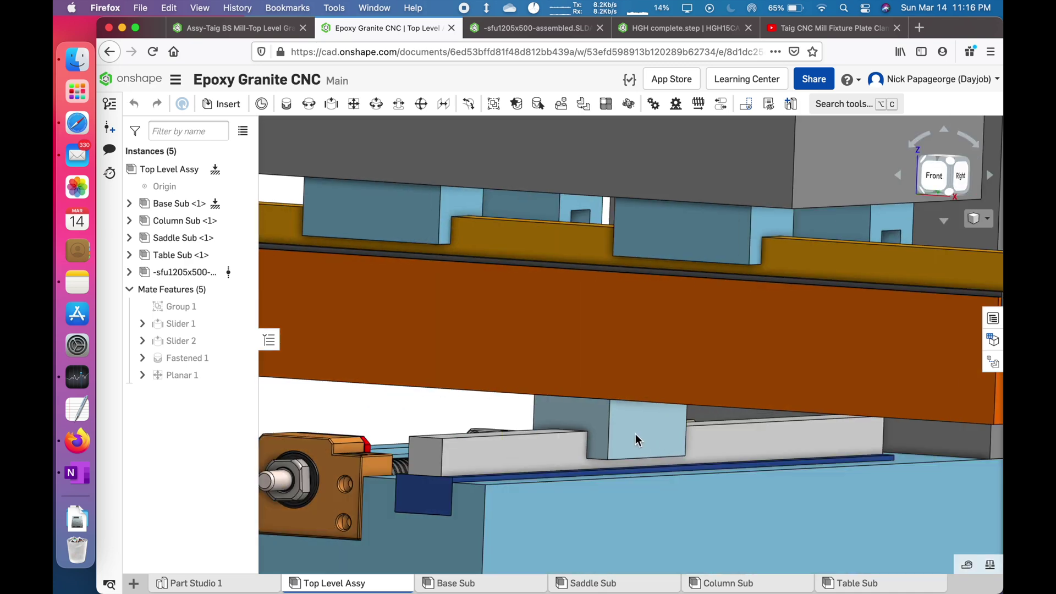
right_drag(635, 434, 576, 407)
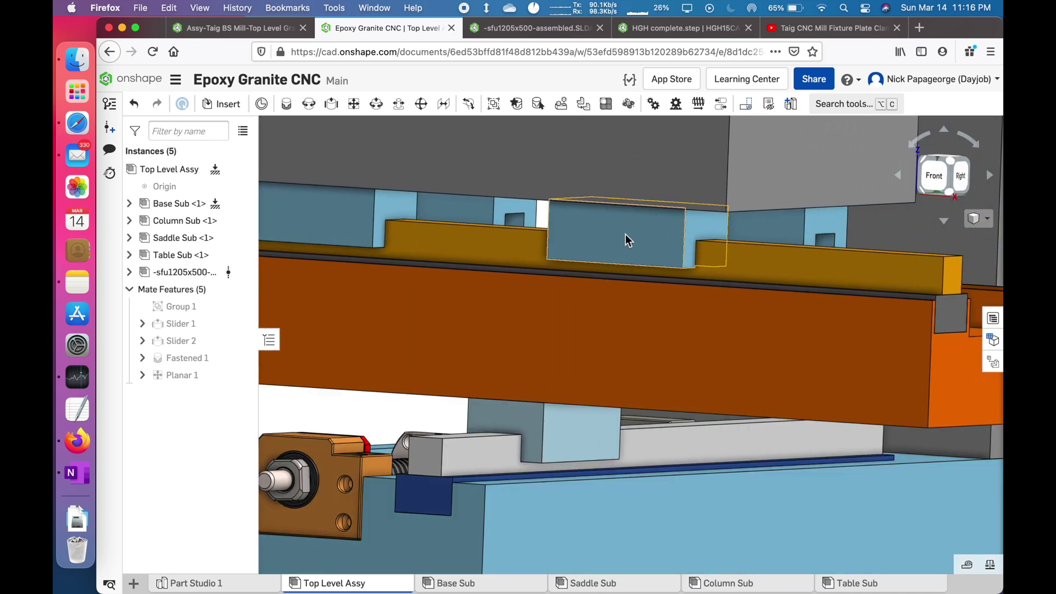
drag(625, 235, 540, 231)
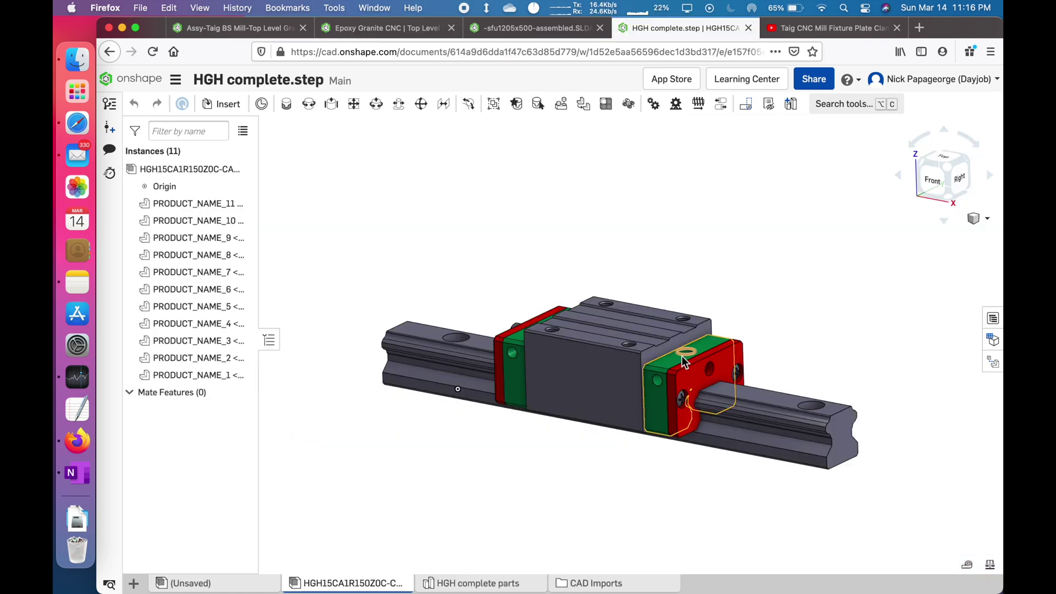
Step: Inspect the linear rail and carriage in the HGH complete.step document, finishing back in the Epoxy Granite CNC assembly
mouse_move(681, 355)
right_down()
mouse_move(655, 364)
mouse_move(681, 356)
mouse_move(668, 363)
right_up()
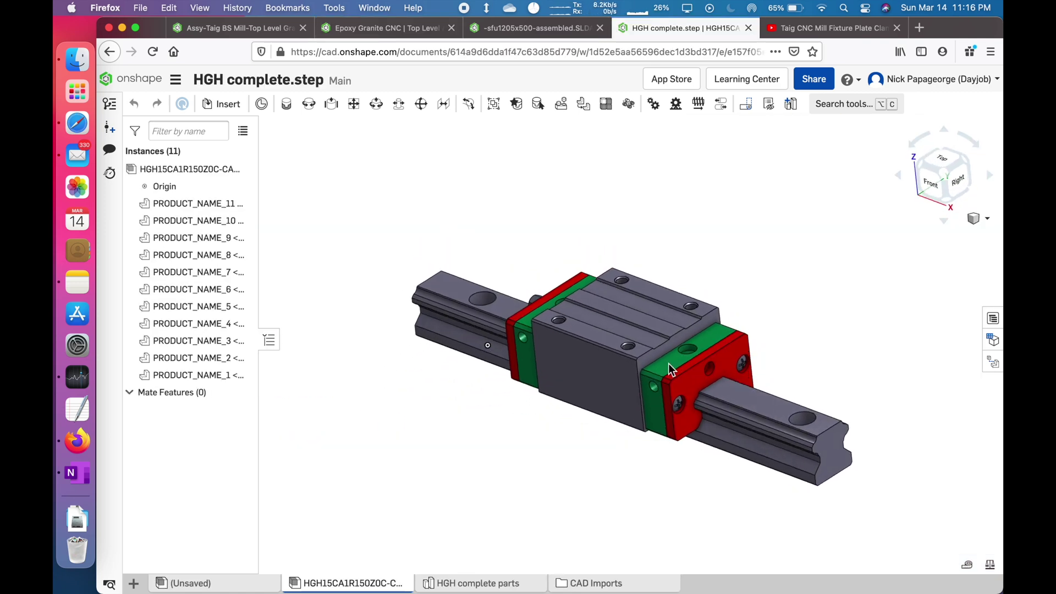
click(379, 26)
Step: Examine the ballscrew, its orange end support and the rail slots at the front of the base
right_drag(619, 448, 591, 386)
scroll(592, 391, down, 3)
mouse_move(671, 405)
right_down()
mouse_move(632, 398)
mouse_move(681, 408)
right_up()
scroll(693, 415, down, 2)
scroll(616, 418, up, 10)
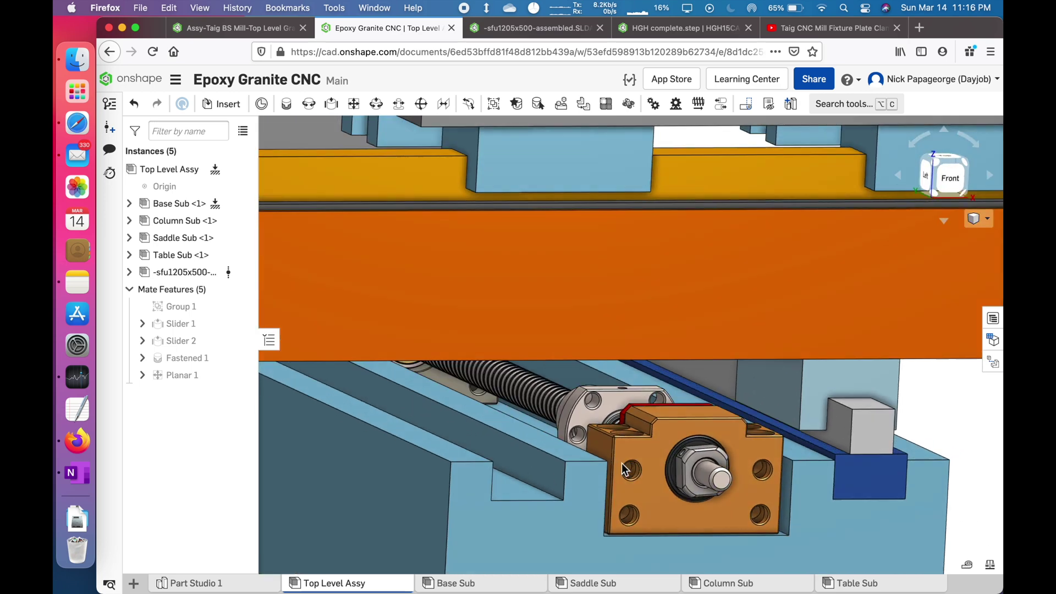
right_drag(624, 468, 581, 436)
scroll(594, 385, down, 5)
right_drag(605, 396, 619, 463)
scroll(581, 485, down, 3)
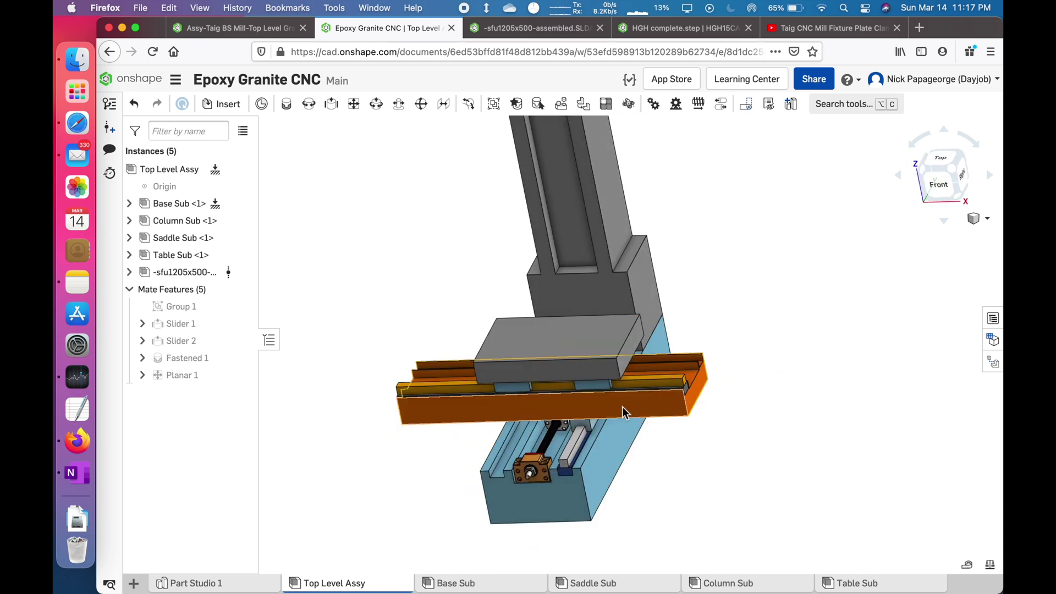
Step: Slide the table along the saddle rails to the saddle's left end
scroll(627, 404, up, 3)
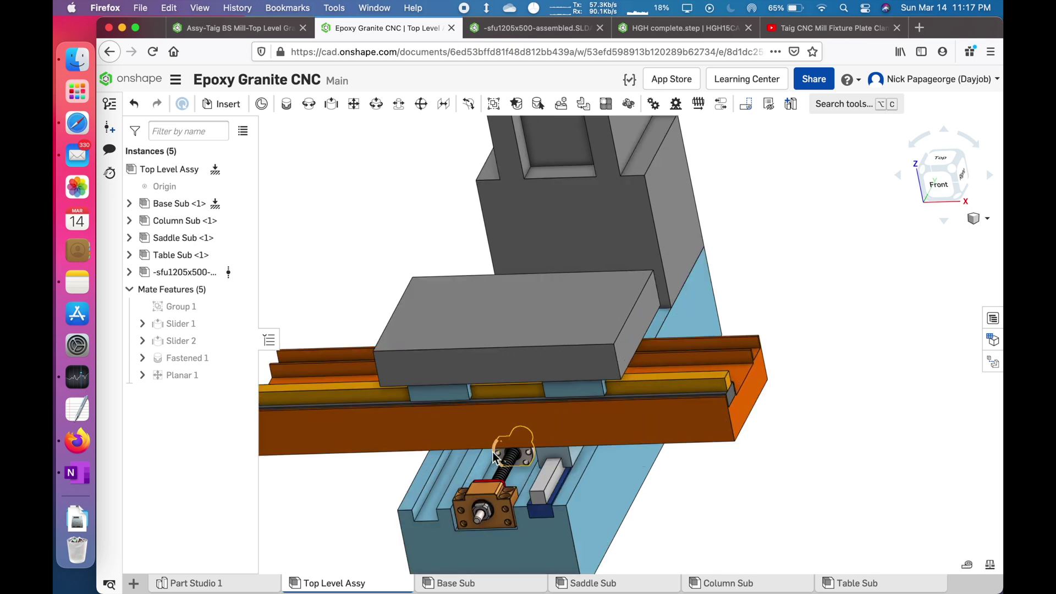
scroll(495, 443, down, 2)
drag(510, 372, 357, 366)
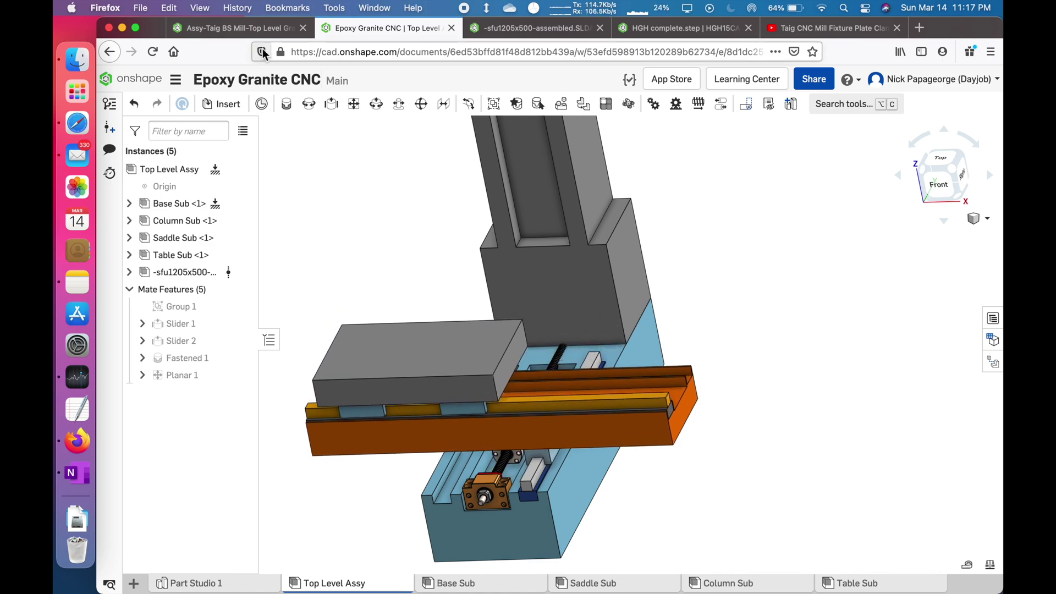
Step: Examine how far the table overhangs its saddle in the Assy-Taig BS Mill document
click(242, 28)
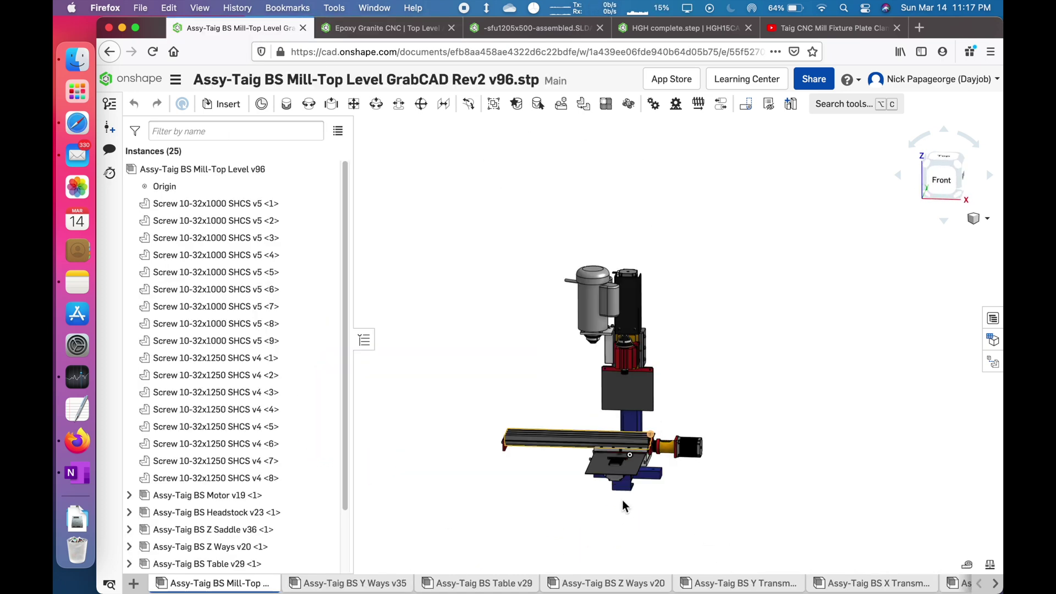
scroll(624, 474, up, 2)
right_drag(624, 475, 539, 335)
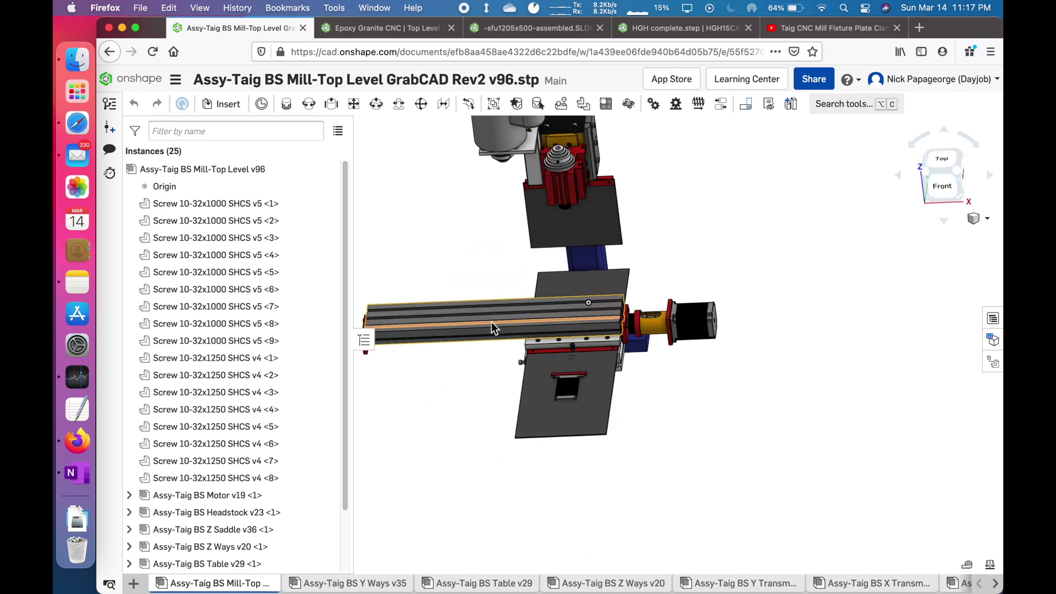
Step: Return to the Epoxy Granite CNC assembly and slide the table back toward the middle of the saddle
key(ctrl+Tab)
right_drag(605, 397, 615, 389)
scroll(532, 367, up, 2)
drag(514, 367, 570, 346)
right_drag(570, 346, 583, 431)
scroll(553, 370, up, 2)
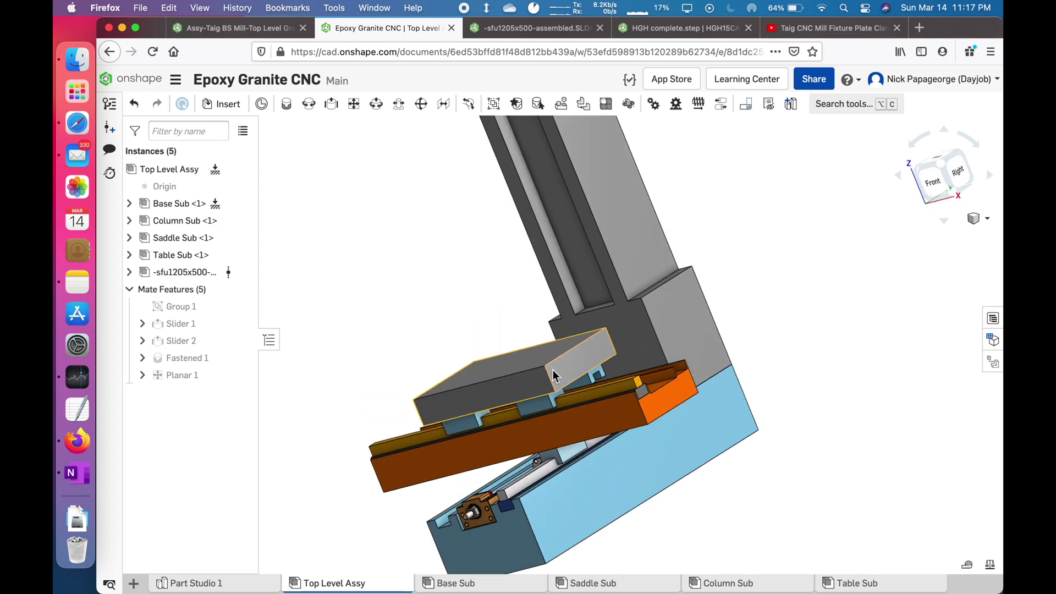
Step: Select the table plate's top face to check its area, and clear the selection
right_drag(553, 370, 437, 318)
scroll(437, 318, up, 3)
click(360, 392)
mouse_move(426, 403)
right_down()
mouse_move(387, 398)
mouse_move(419, 401)
right_up()
scroll(474, 434, down, 3)
right_drag(473, 437, 467, 437)
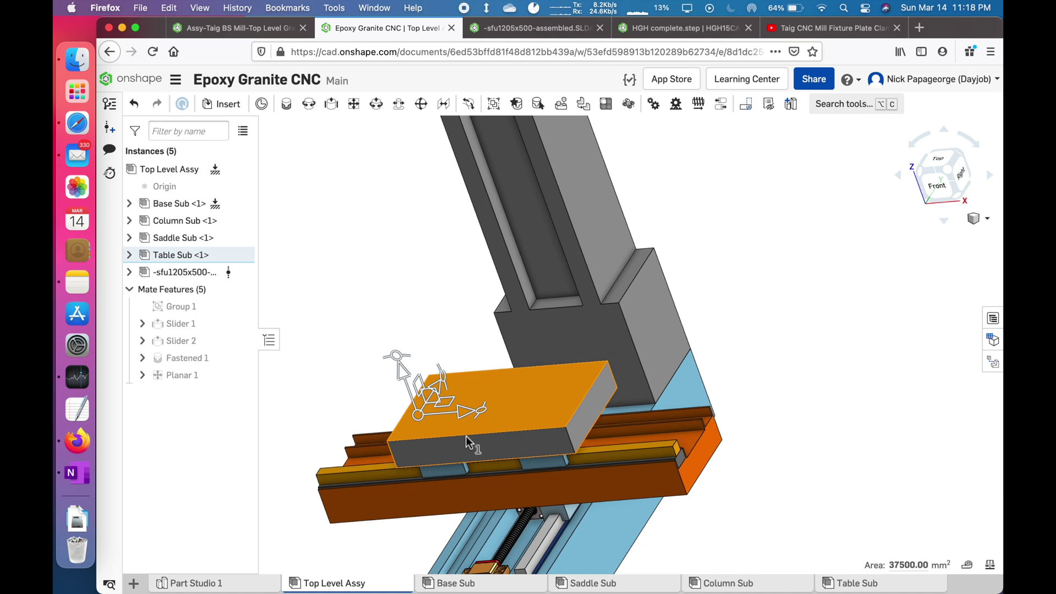
key(space)
scroll(489, 410, down, 5)
mouse_move(499, 325)
right_down()
mouse_move(454, 319)
mouse_move(491, 321)
right_up()
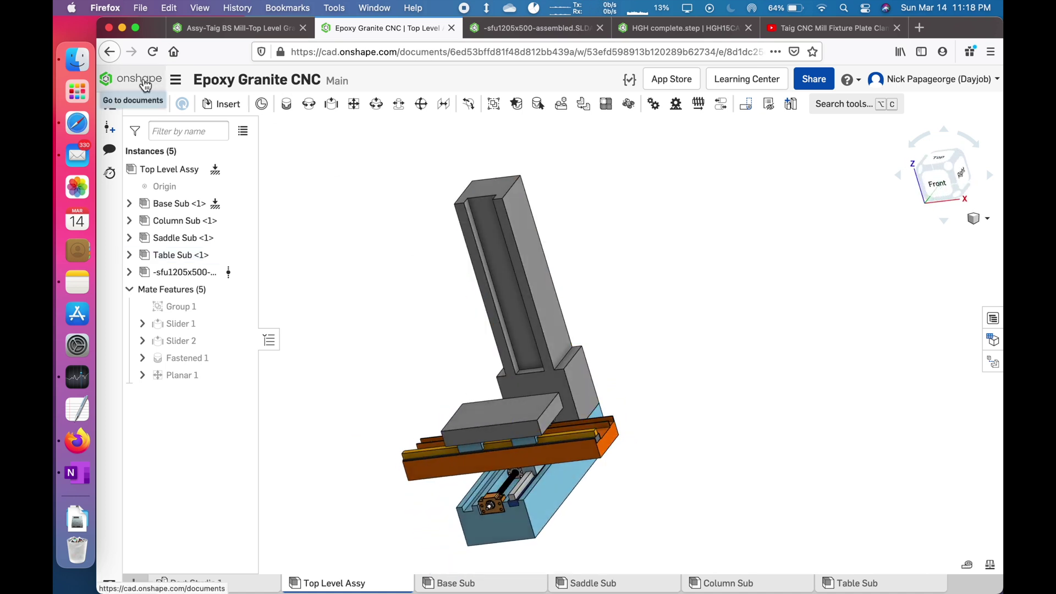
right_drag(563, 301, 543, 330)
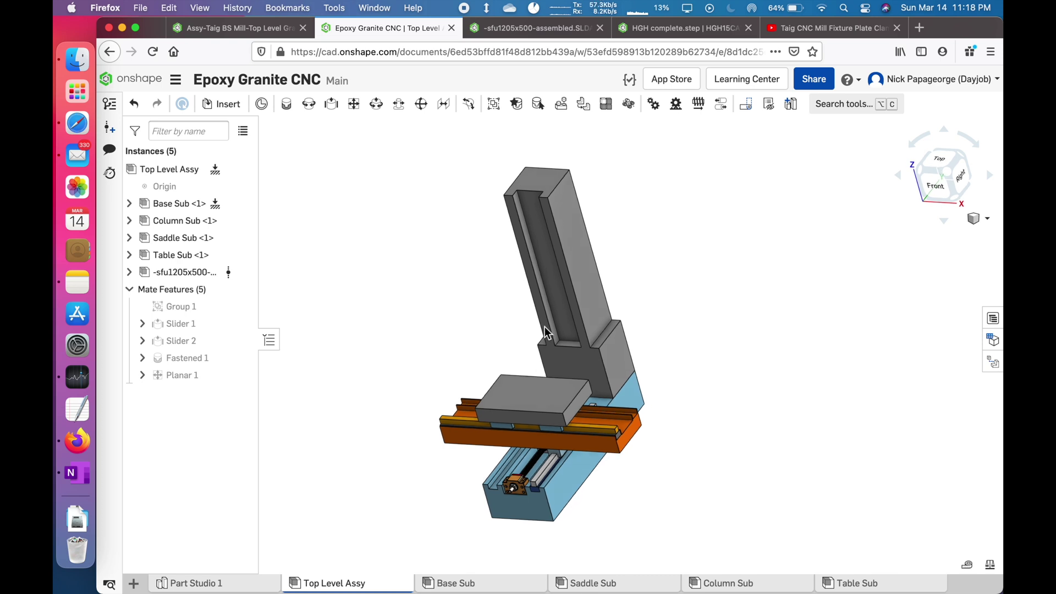
right_drag(546, 332, 560, 409)
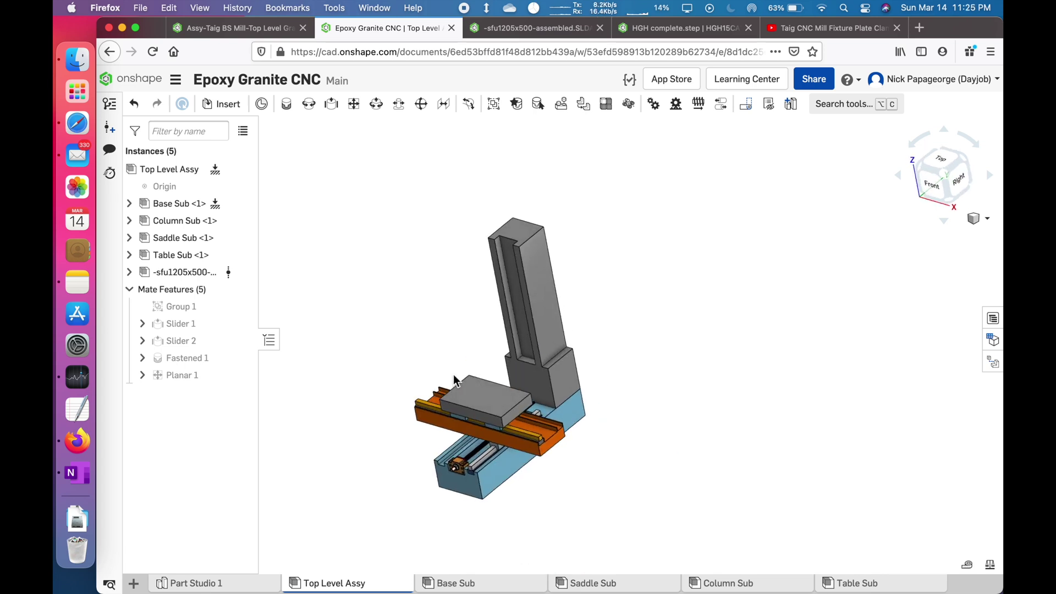
Step: Examine the table, saddle, rails and base ballscrew of the Epoxy Granite CNC assembly from several low and raised angles
right_drag(454, 379, 450, 378)
scroll(487, 438, up, 3)
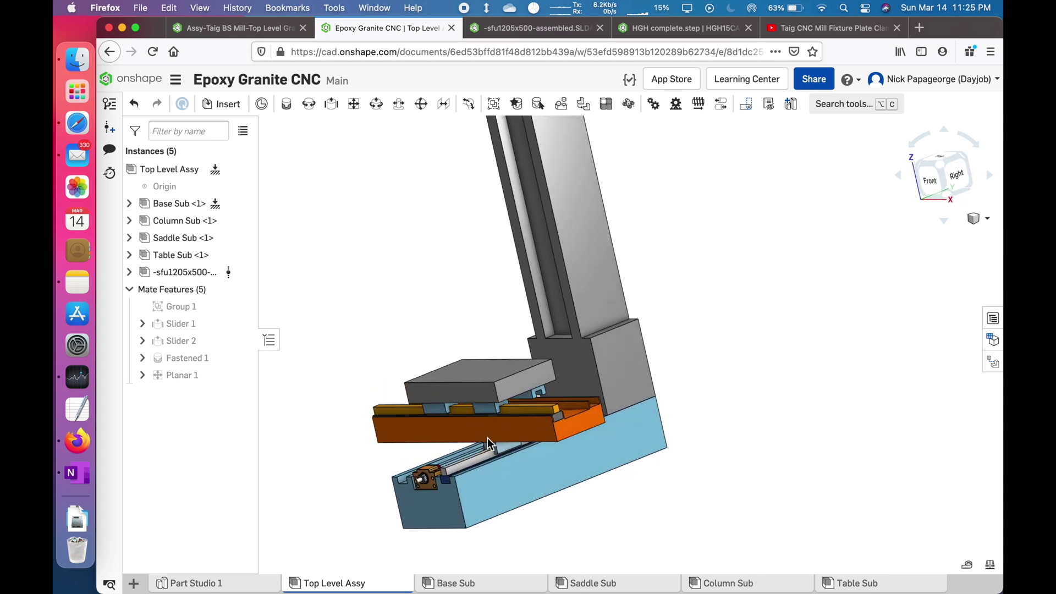
right_drag(487, 438, 549, 455)
scroll(542, 452, down, 3)
scroll(548, 446, up, 1)
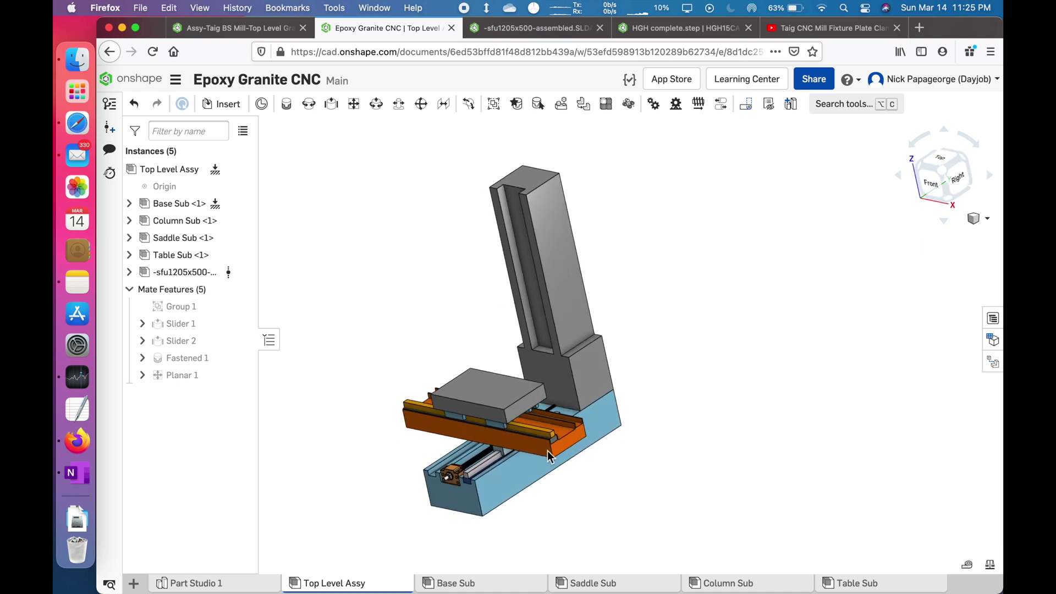
right_drag(548, 450, 530, 410)
scroll(526, 408, up, 3)
scroll(527, 407, down, 2)
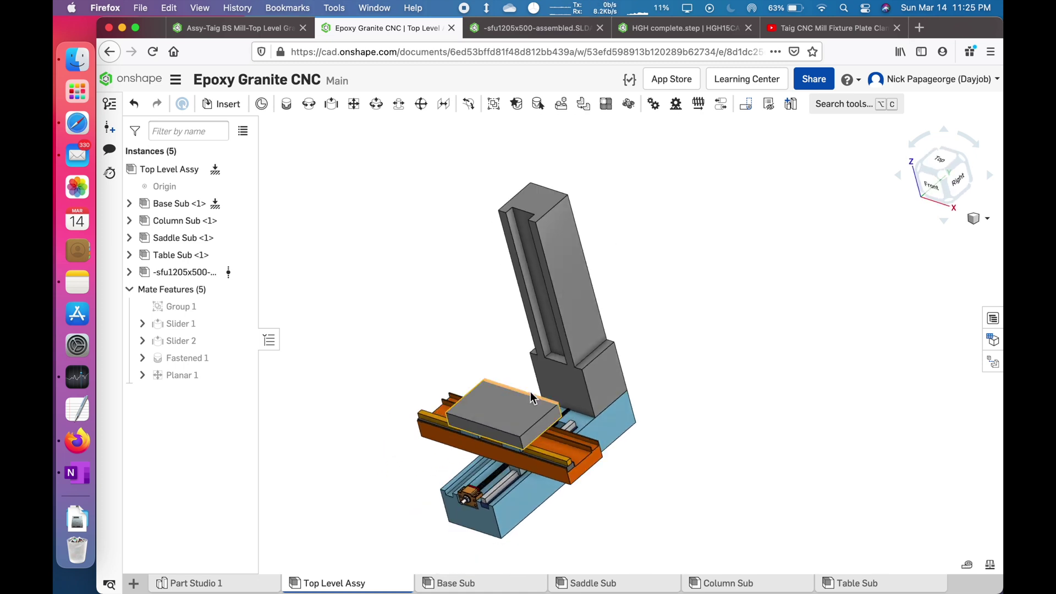
mouse_move(512, 376)
right_down()
mouse_move(502, 366)
mouse_move(558, 354)
mouse_move(470, 358)
mouse_move(510, 357)
right_up()
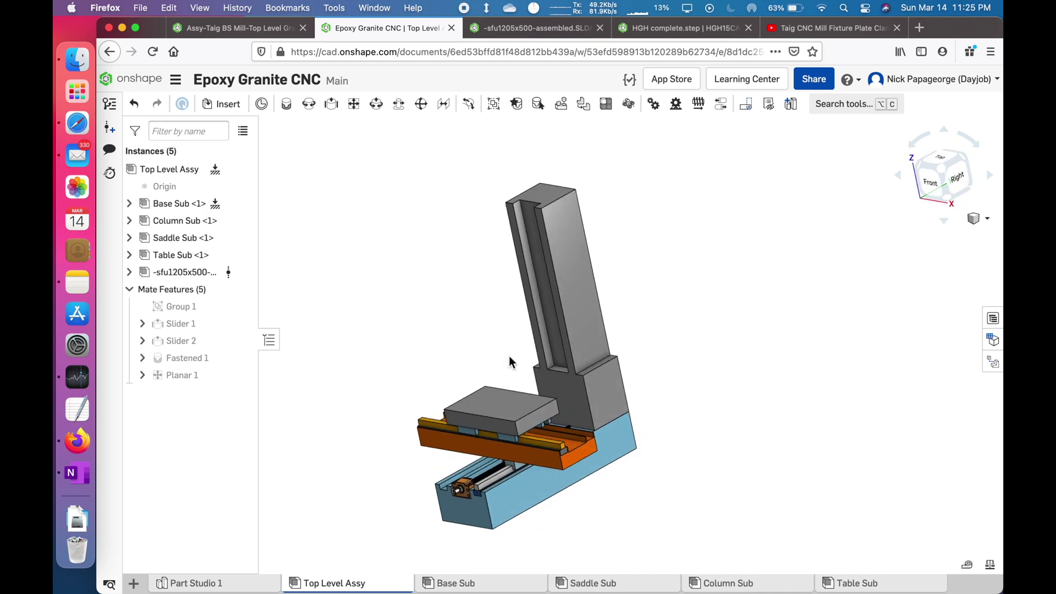
scroll(521, 400, up, 3)
scroll(536, 384, down, 3)
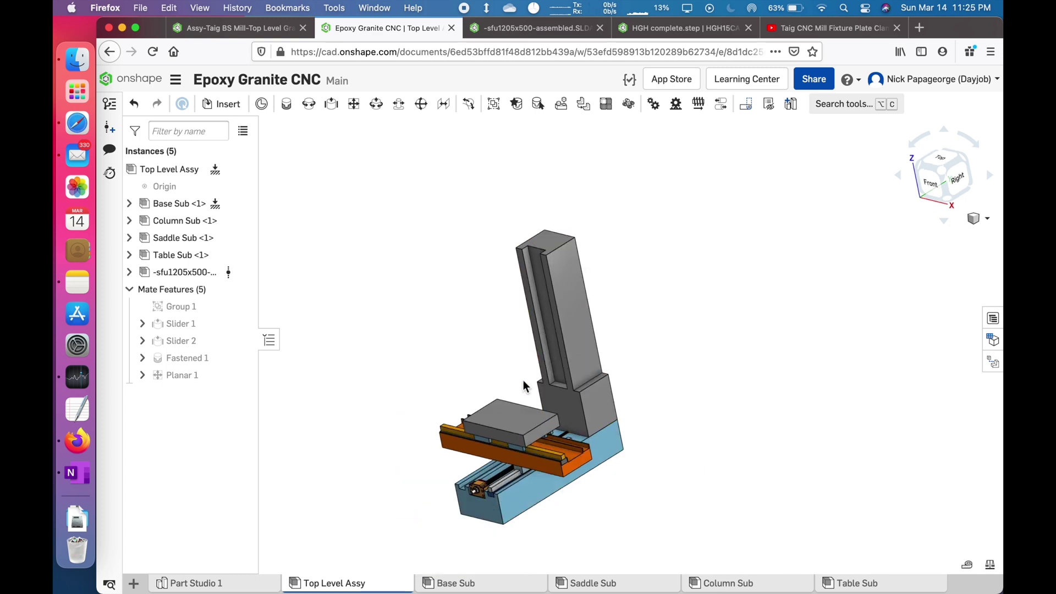
Step: Examine the column's front channel and how the column stands on the base behind the table and saddle
scroll(523, 380, up, 2)
scroll(523, 380, down, 3)
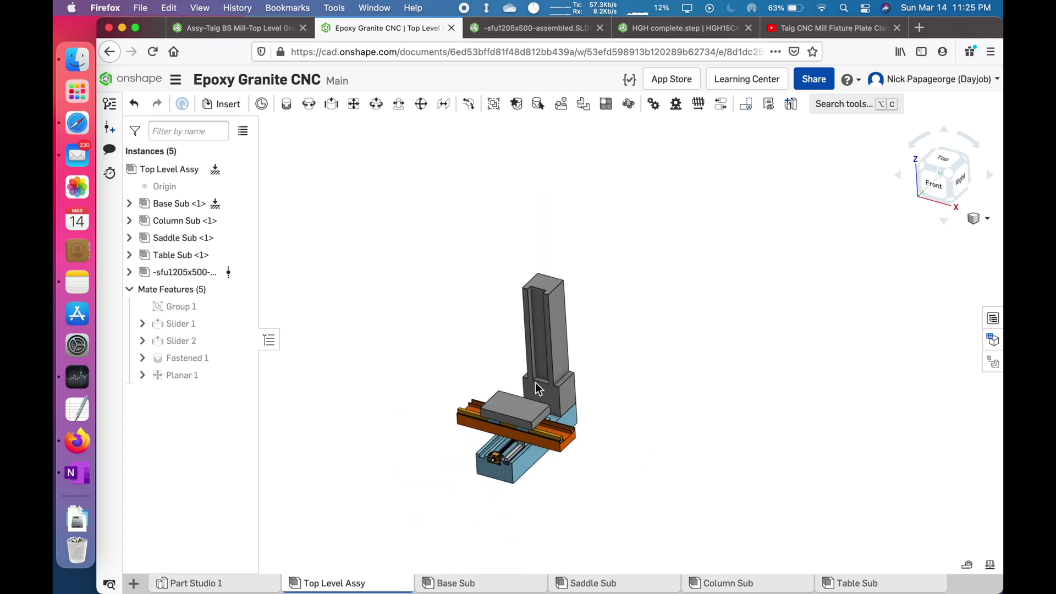
scroll(540, 437, up, 3)
mouse_move(543, 438)
right_down()
mouse_move(509, 432)
mouse_move(529, 437)
right_up()
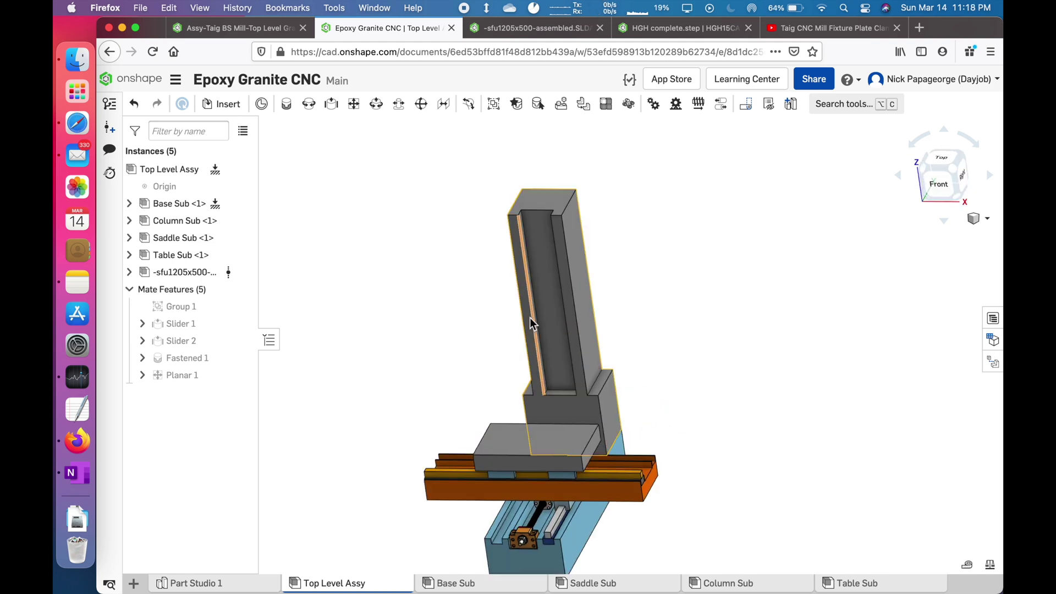
right_drag(527, 323, 484, 331)
scroll(484, 352, up, 3)
scroll(481, 358, down, 5)
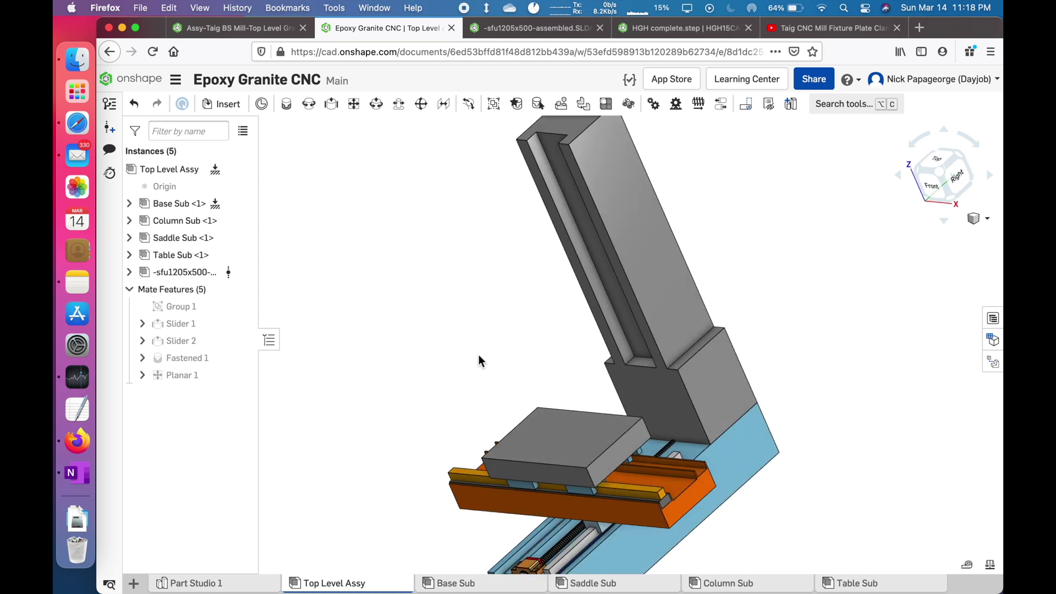
mouse_move(562, 410)
right_down()
mouse_move(563, 401)
mouse_move(526, 406)
mouse_move(590, 401)
mouse_move(564, 408)
right_up()
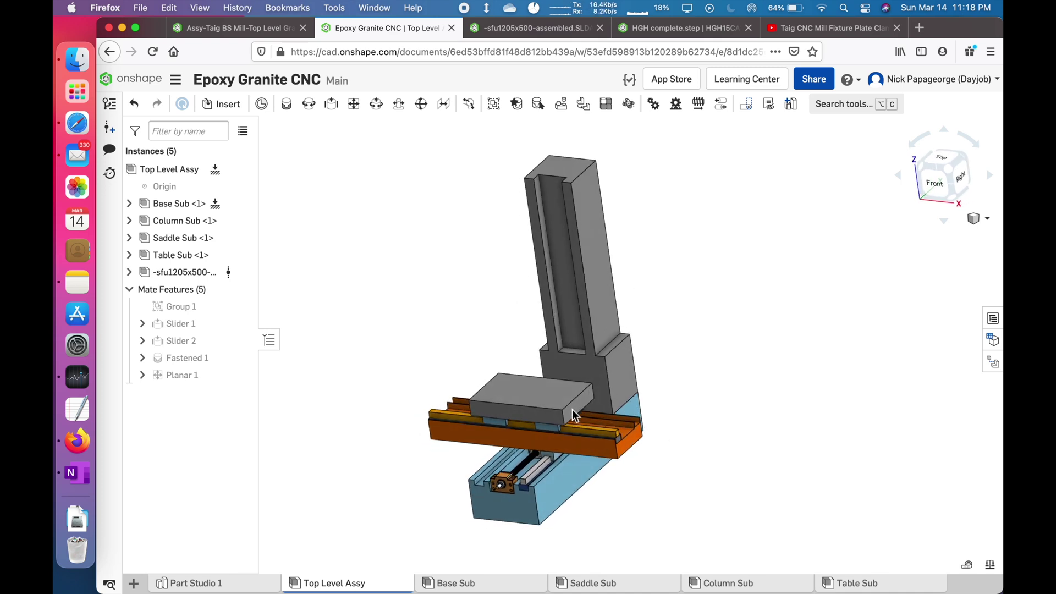